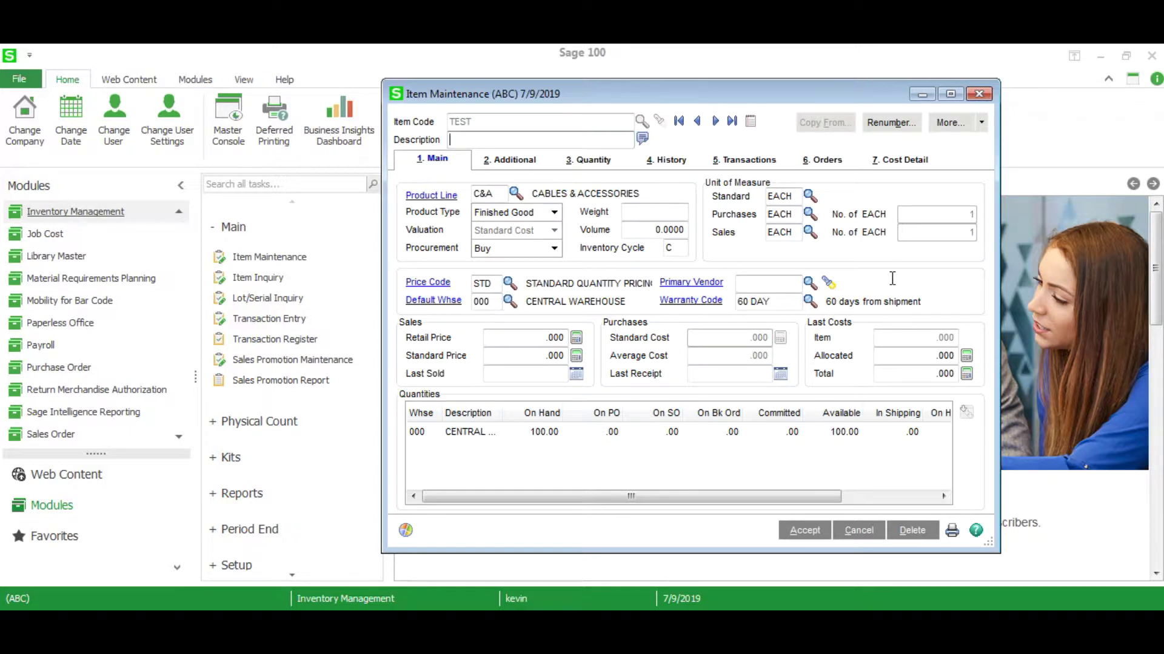
Close the Item Maintenance record for item TEST after reviewing its 100 on hand.
{"action": "left_click", "coordinate": [979, 94]}
Create Adjustments entry 00000022 in Transaction Entry and move to its Lines grid.
{"action": "left_click", "coordinate": [289, 319]}
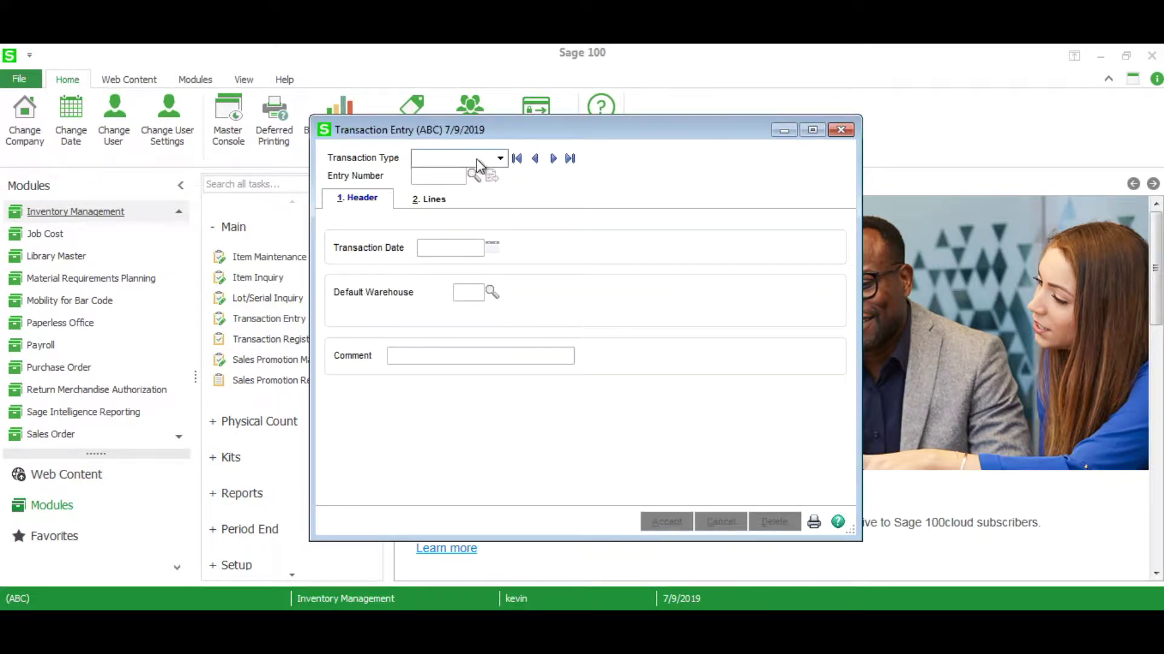
{"action": "left_click", "coordinate": [477, 159]}
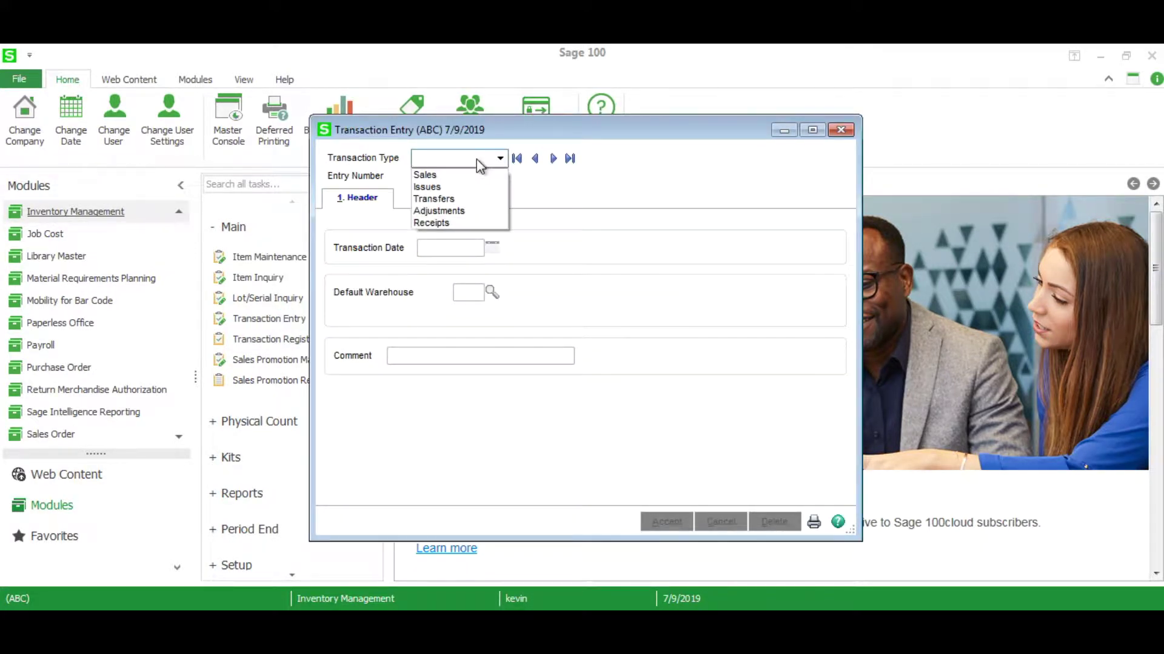
{"action": "left_click", "coordinate": [460, 210]}
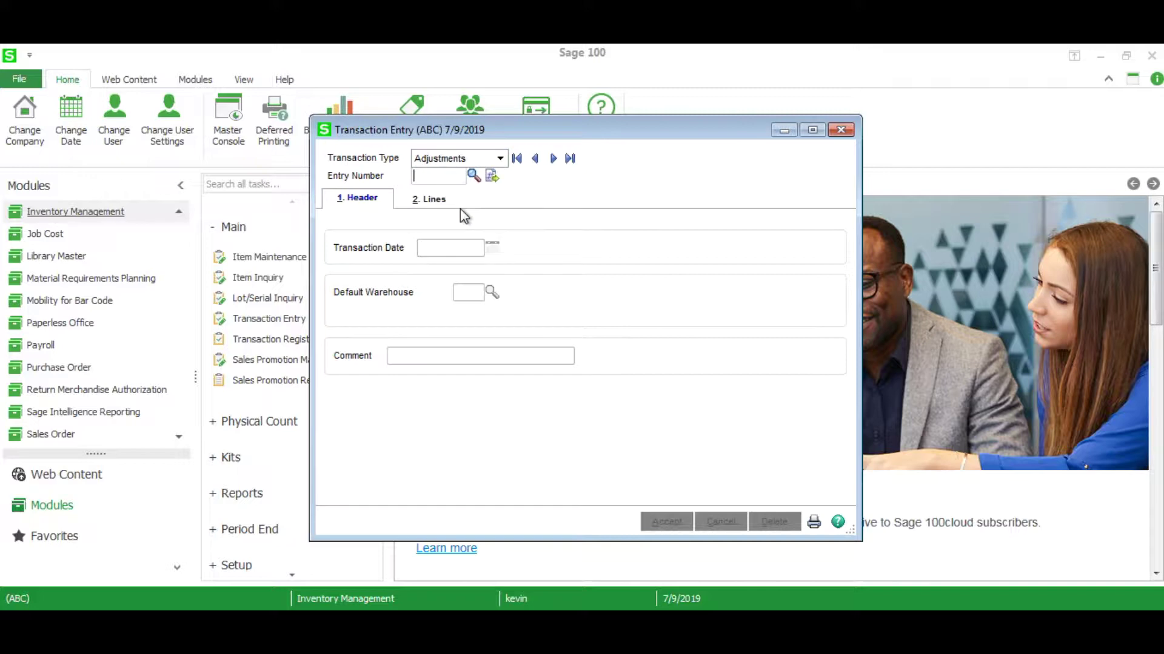
{"action": "left_click", "coordinate": [492, 175]}
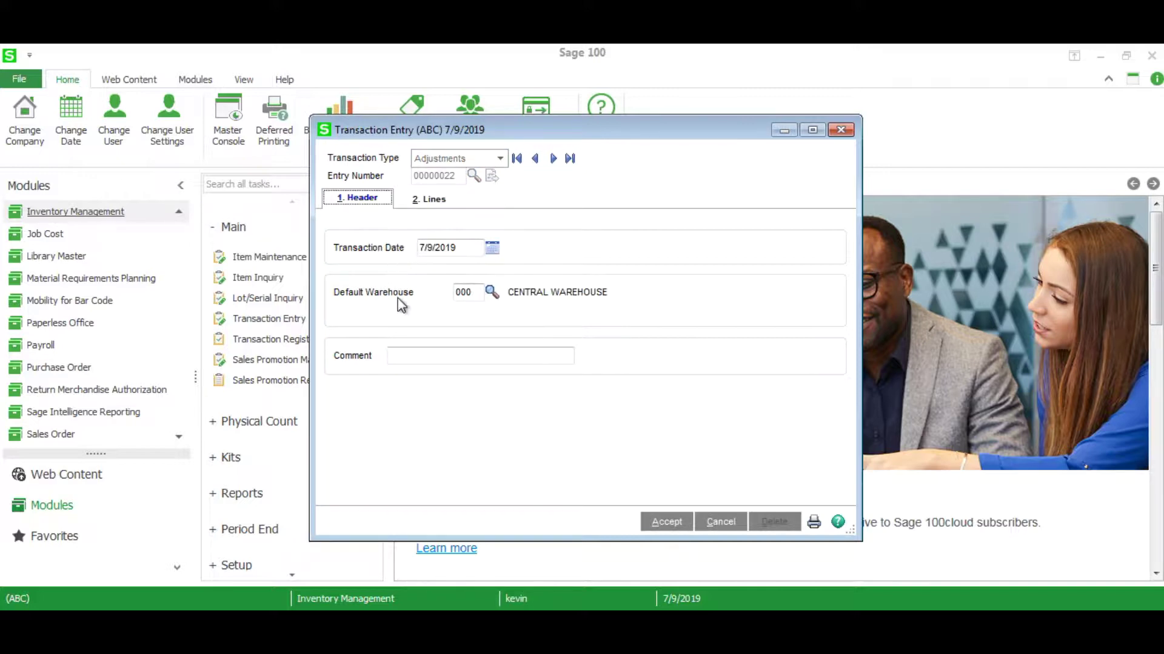
{"action": "left_click", "coordinate": [432, 199]}
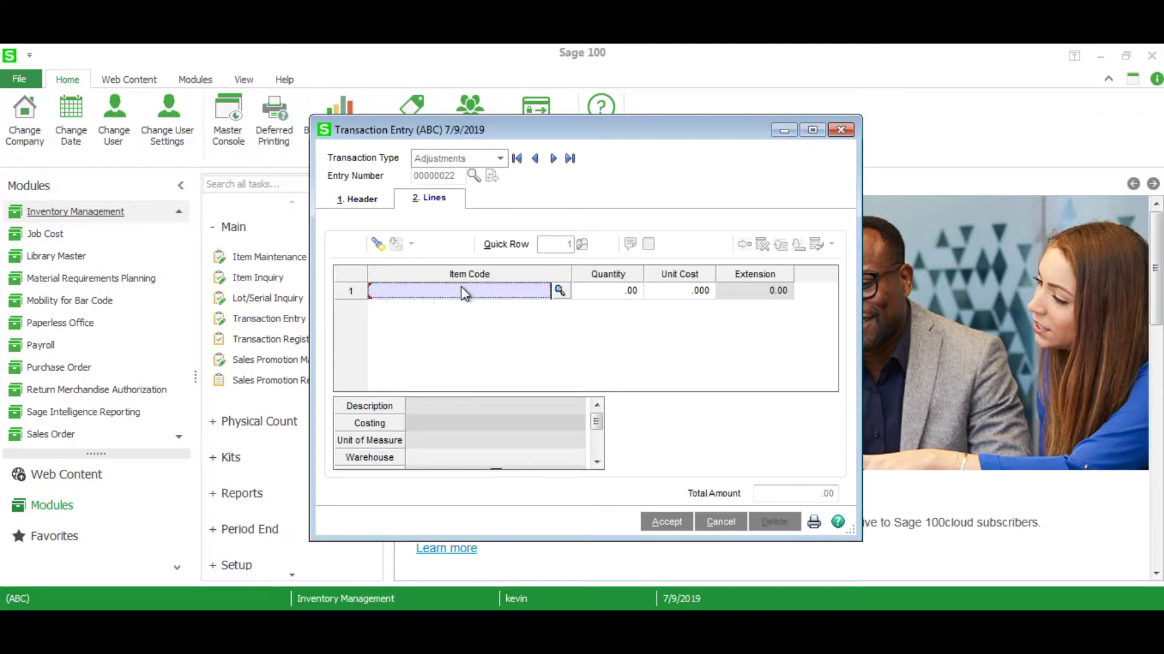
{"action": "type", "text": "TEST"}
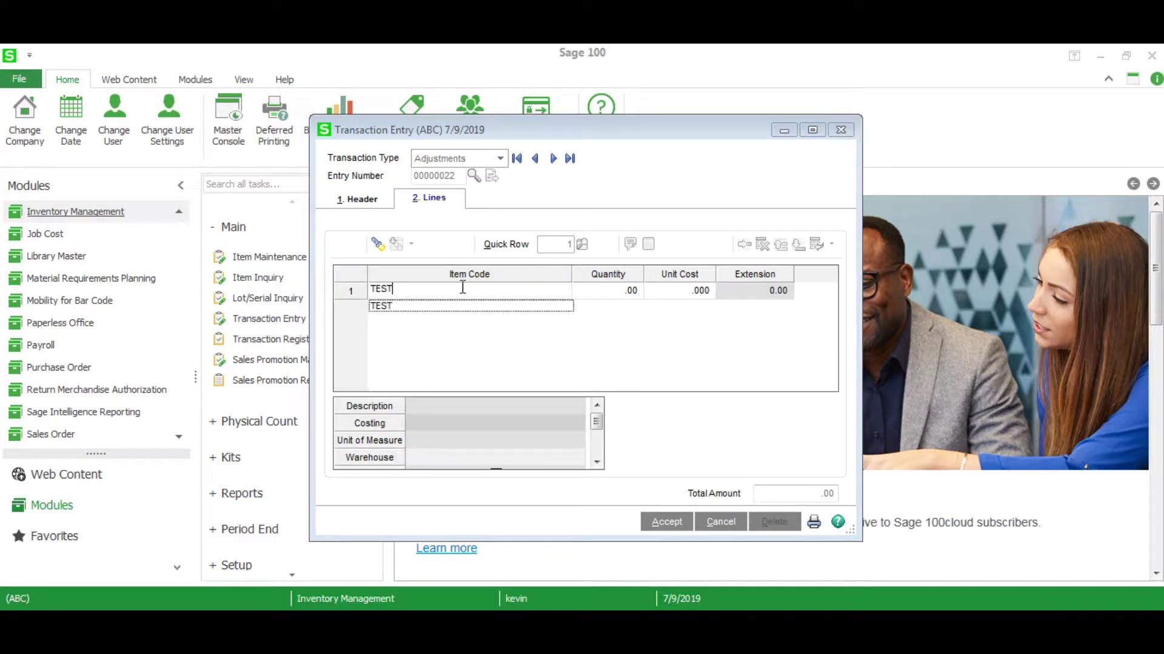
Enter item TEST with quantity 20 on the first line and accept the adjustment.
{"action": "key", "text": "Tab"}
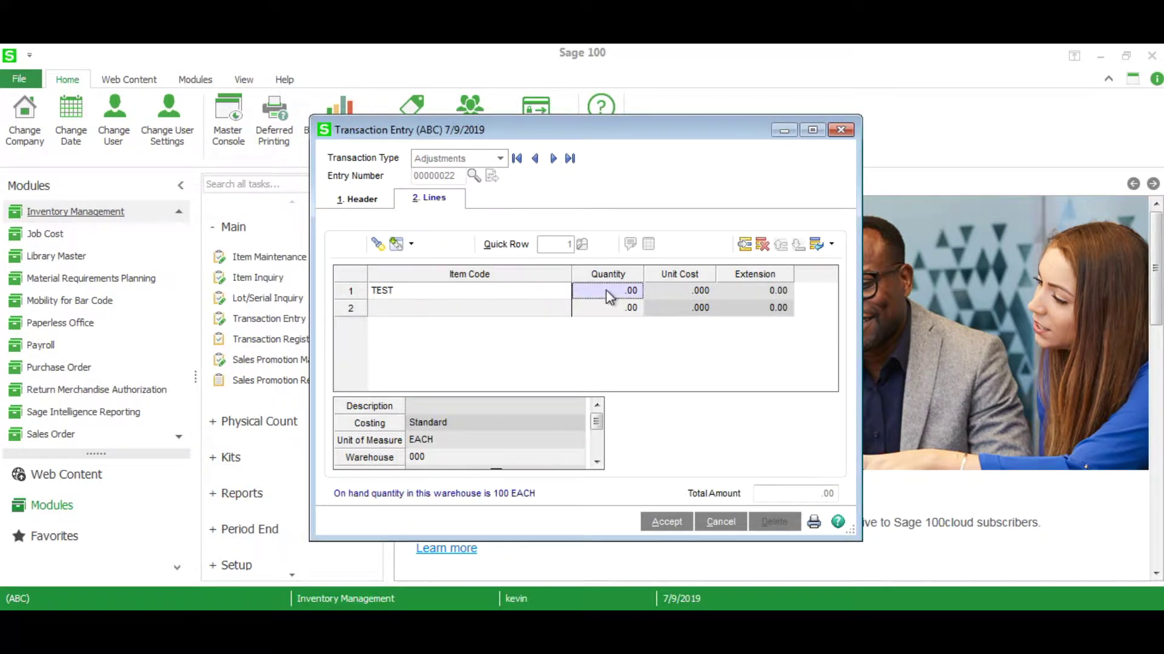
{"action": "type", "text": "20"}
{"action": "key", "text": "Return"}
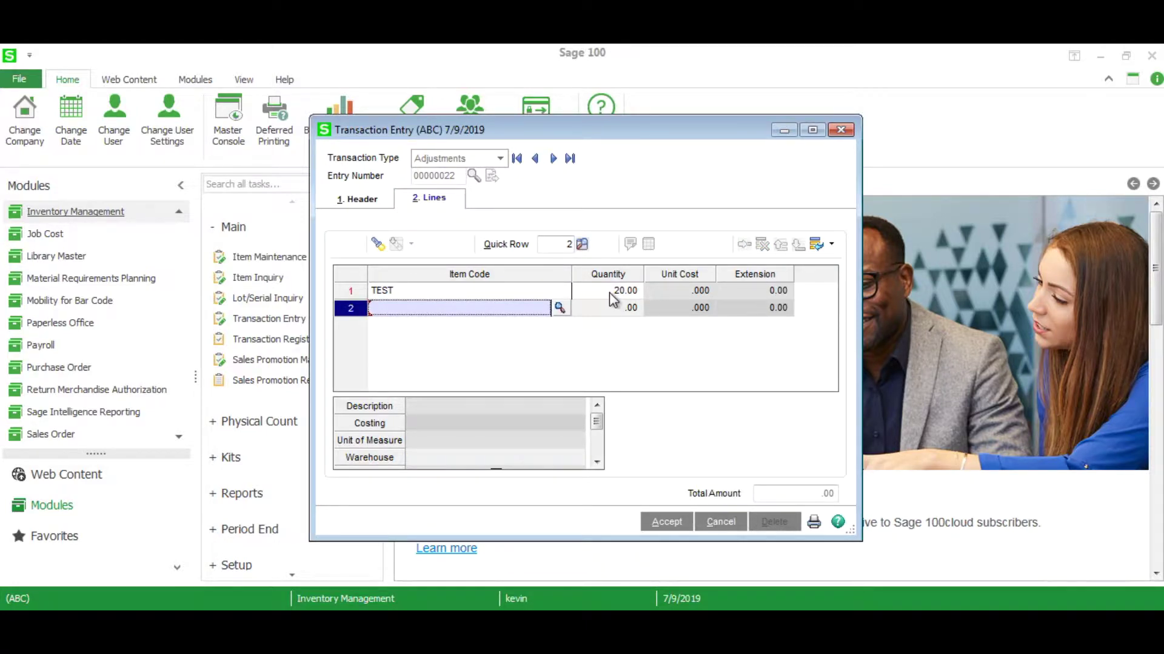
{"action": "left_click", "coordinate": [609, 291]}
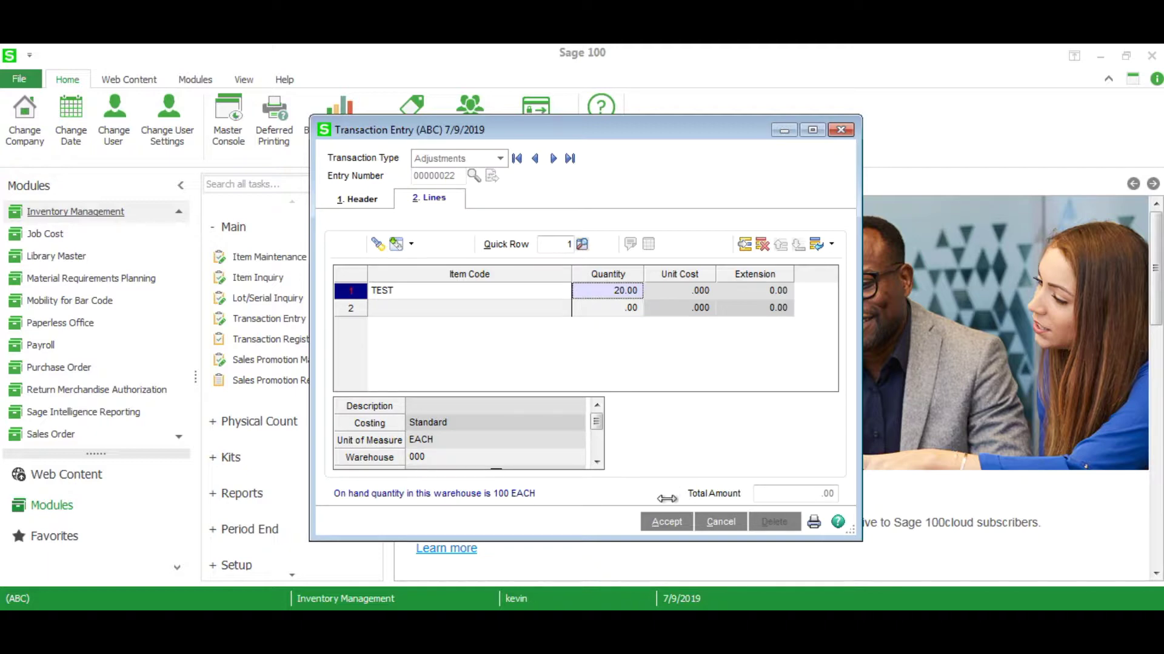
{"action": "left_click", "coordinate": [666, 522]}
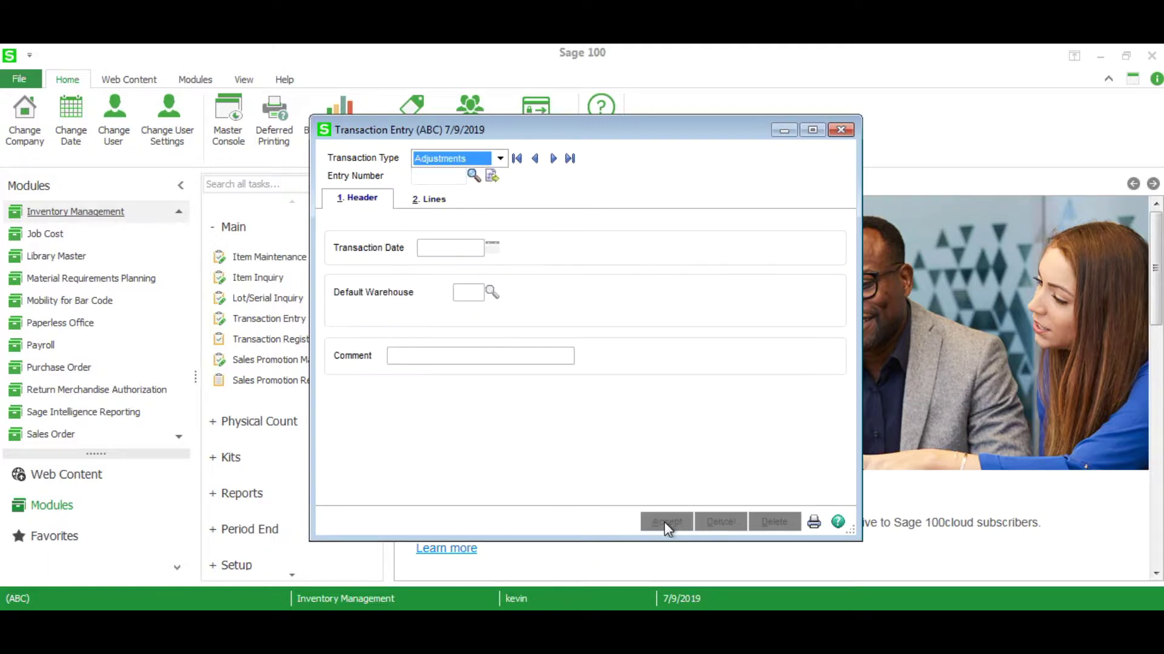
Bring up the Inventory Transaction Register with posting date 5/31/2020 and preview it.
{"action": "left_click", "coordinate": [814, 524]}
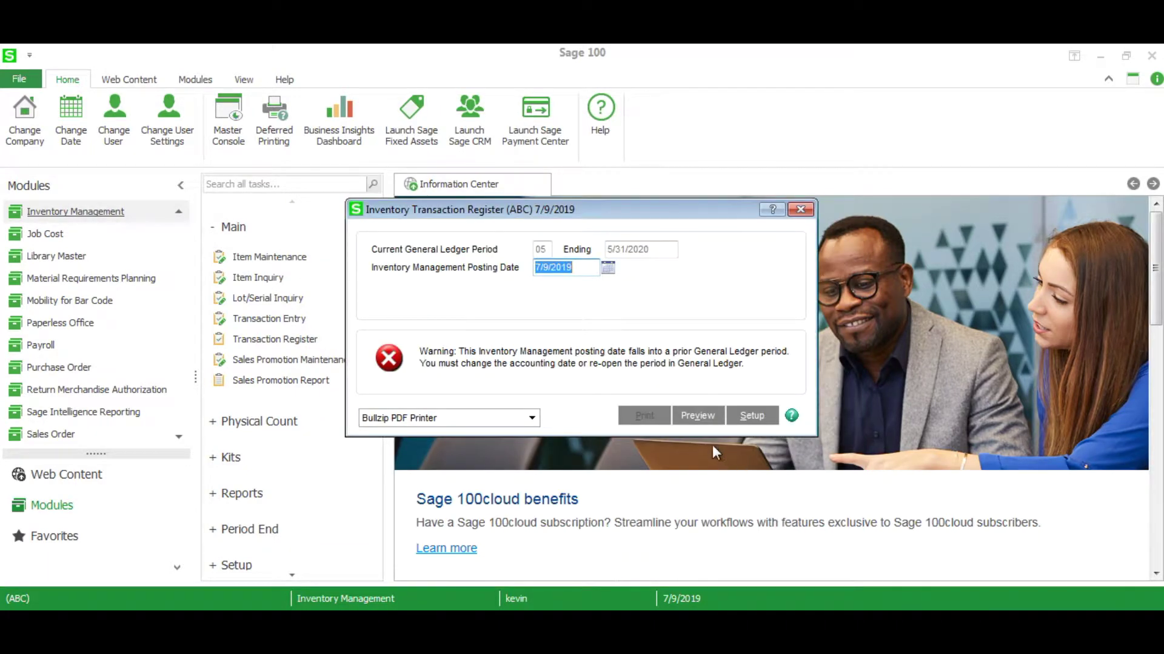
{"action": "type", "text": "053120"}
{"action": "key", "text": "Tab"}
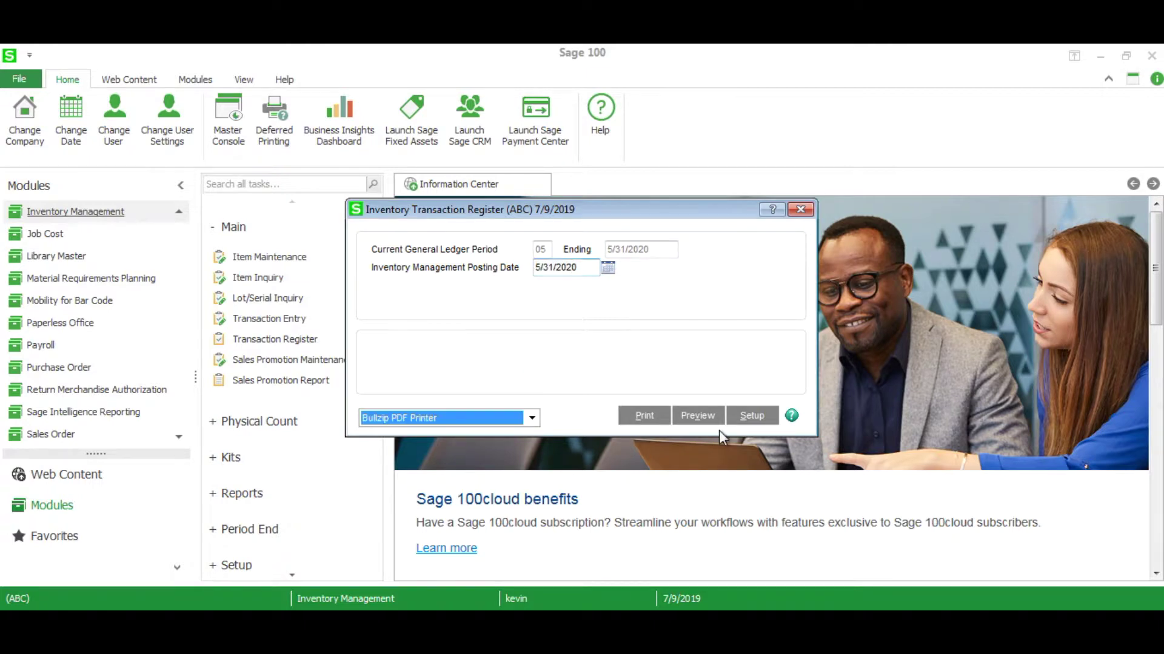
{"action": "left_click", "coordinate": [697, 416]}
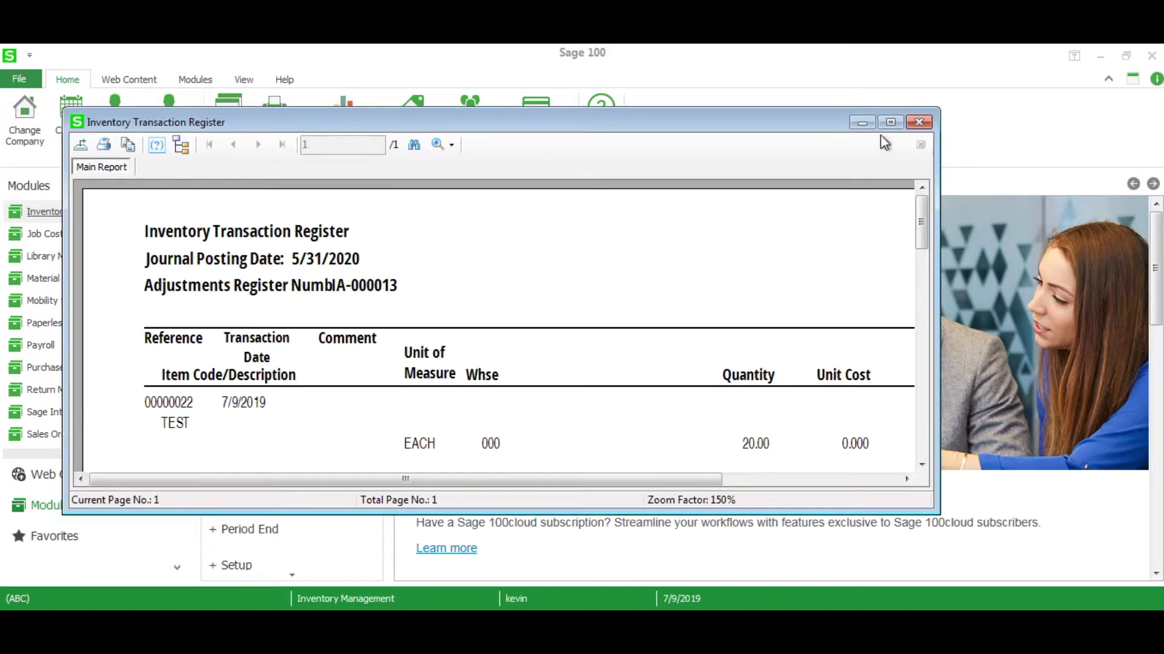
Review the full-screen register report, close it, and confirm updating the register to post.
{"action": "left_click", "coordinate": [890, 122]}
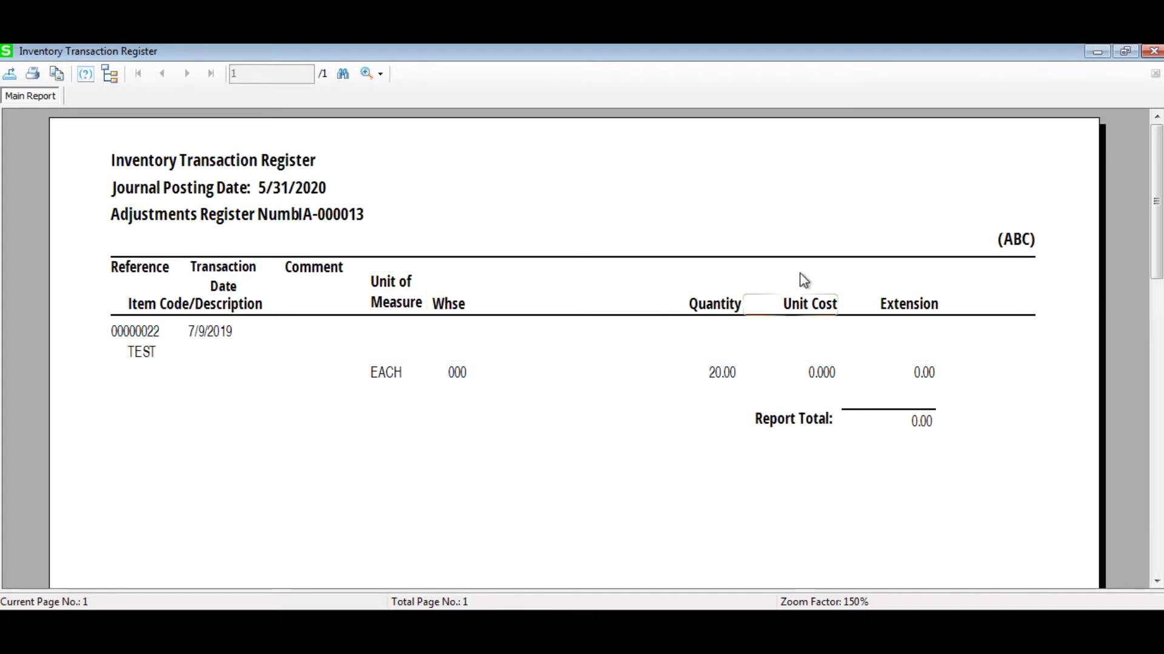
{"action": "left_click", "coordinate": [1152, 52]}
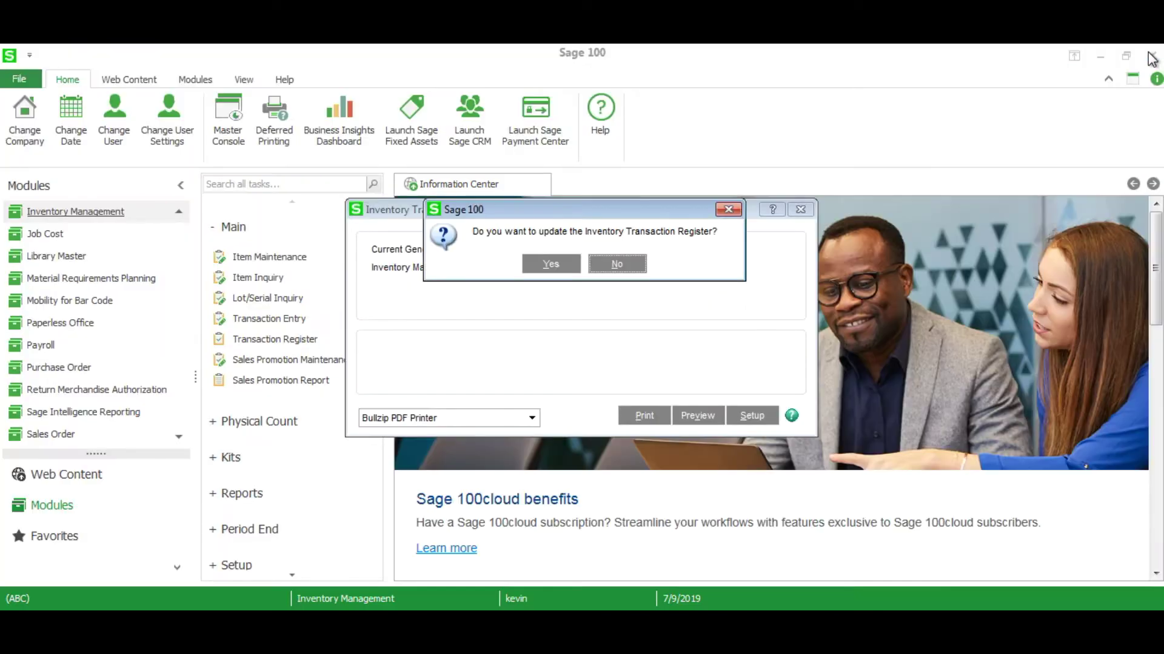
{"action": "left_click", "coordinate": [553, 265]}
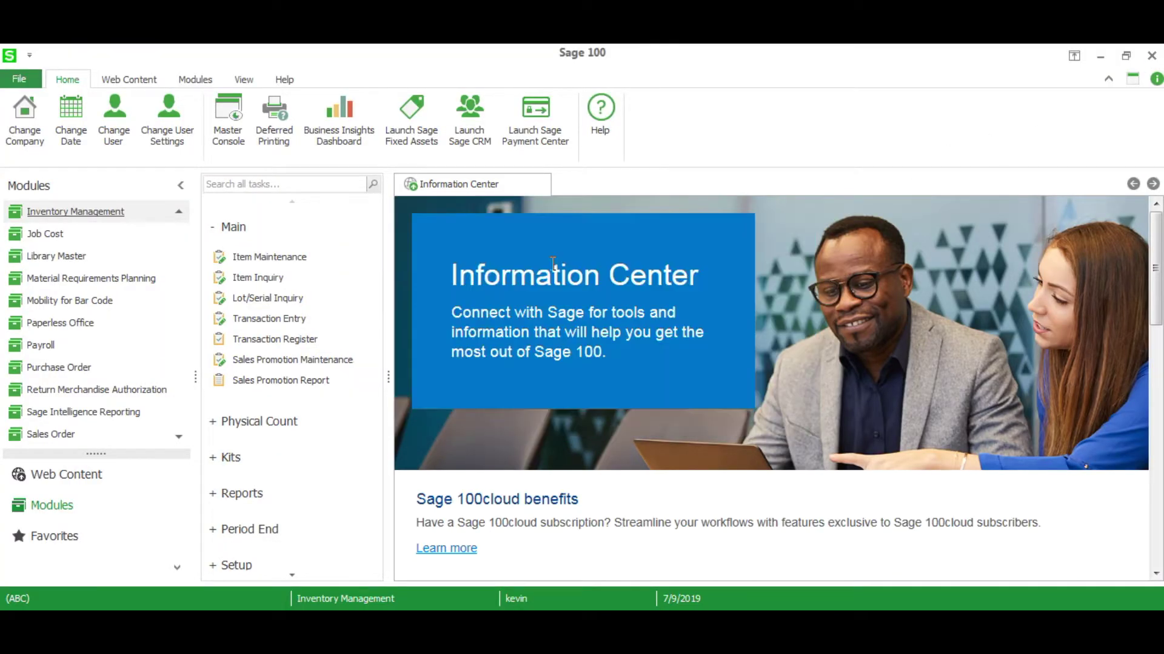
Load item TEST in Item Maintenance, now showing 120 on hand.
{"action": "left_click", "coordinate": [269, 256]}
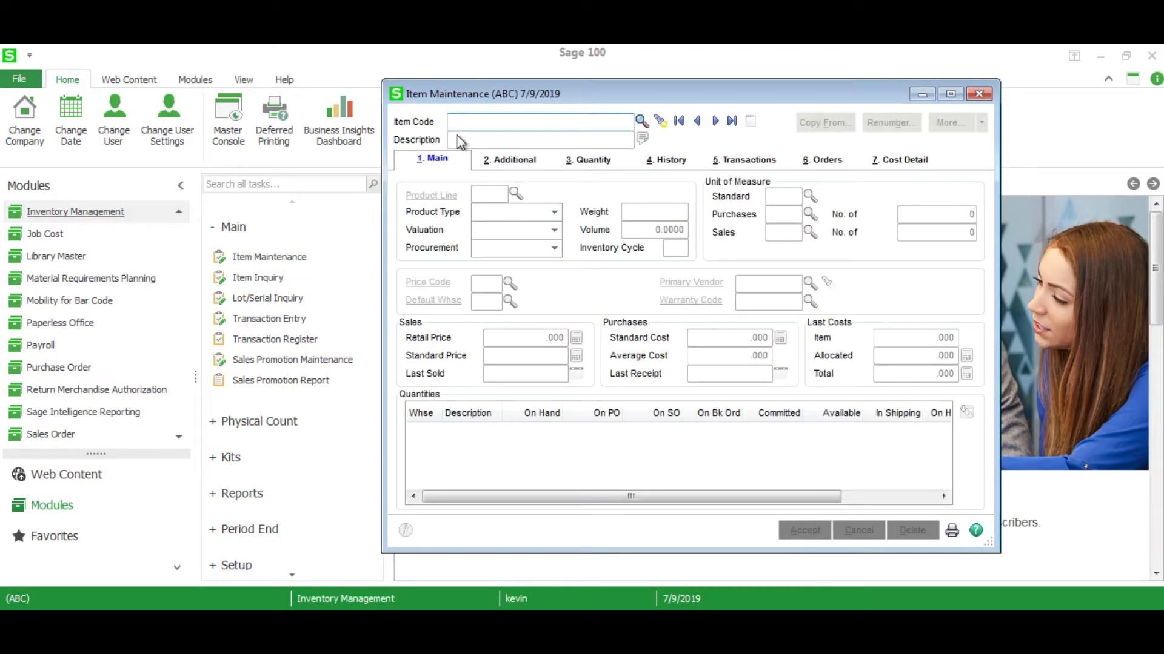
{"action": "type", "text": "TEST"}
{"action": "key", "text": "Tab"}
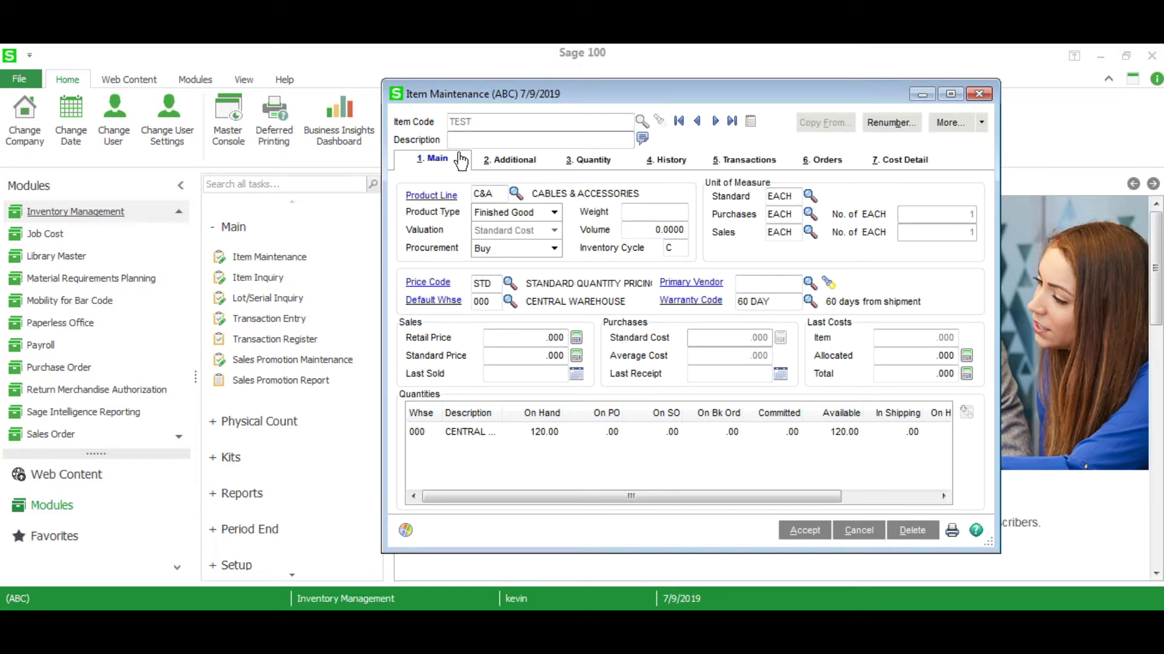